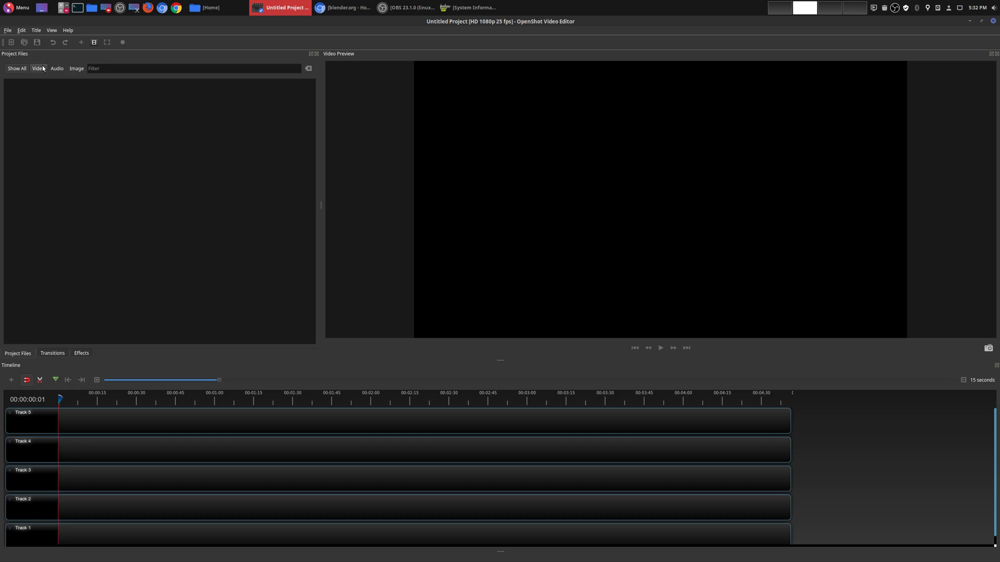
Try previewing the Space Movie animated title, dismiss the Blender-path error, and cancel the dialog
left_click(36, 31)
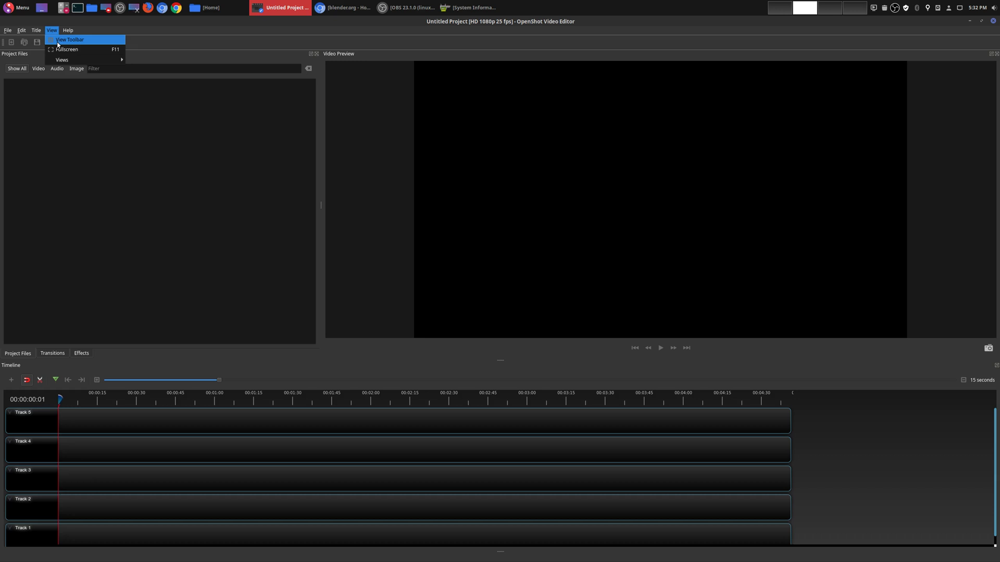
left_click(57, 49)
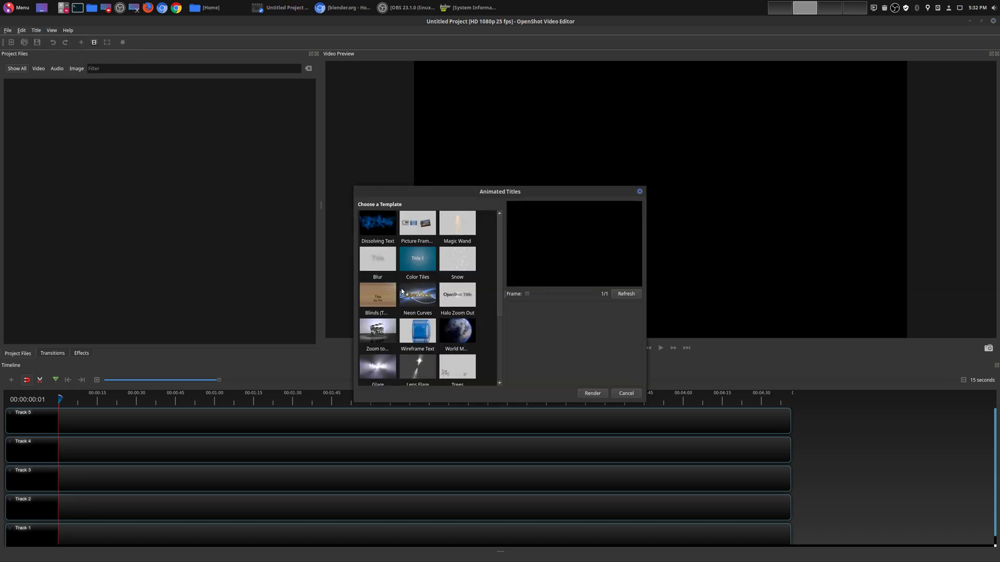
scroll(403, 291, "down", 3)
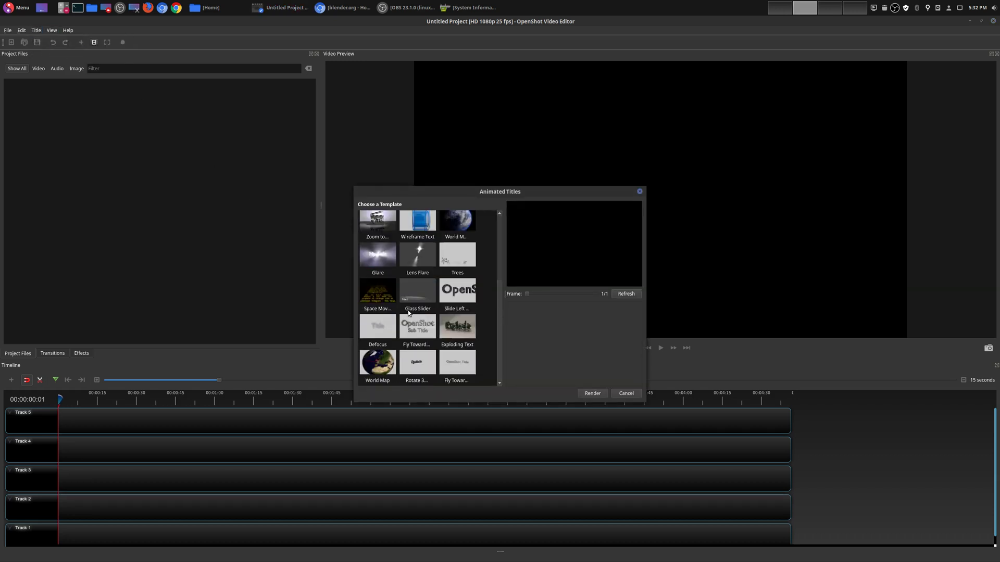
left_click(377, 291)
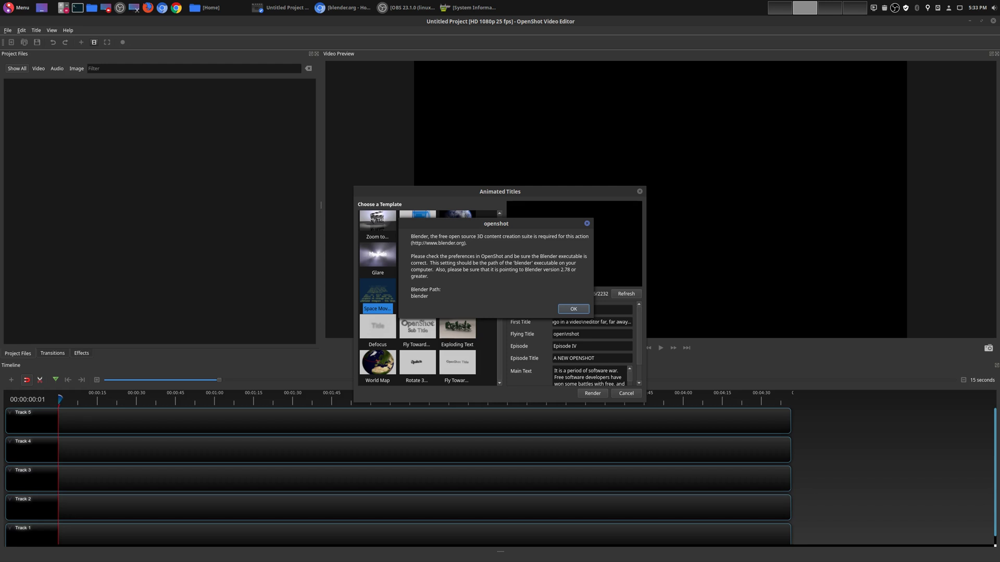
left_click(574, 309)
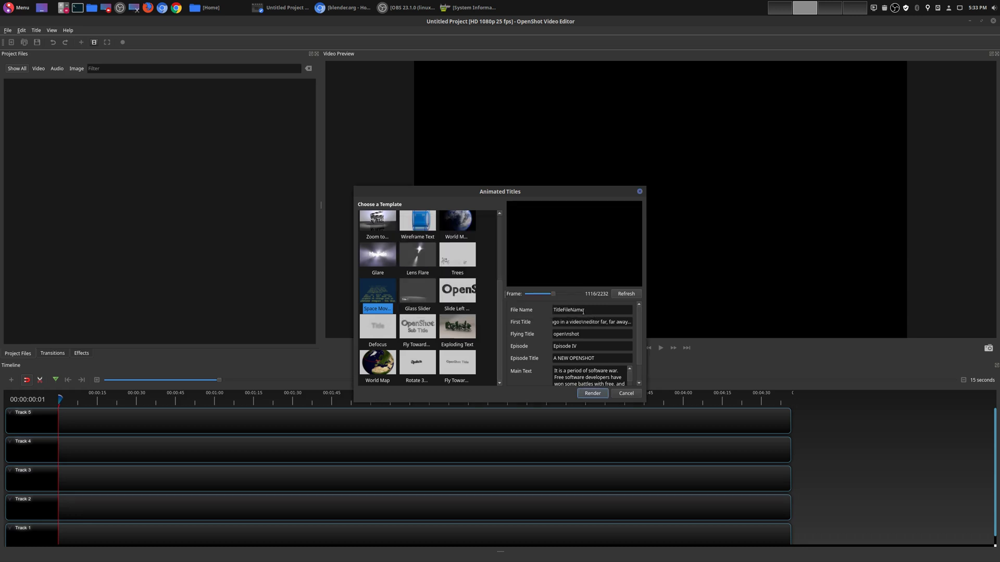
left_click(626, 393)
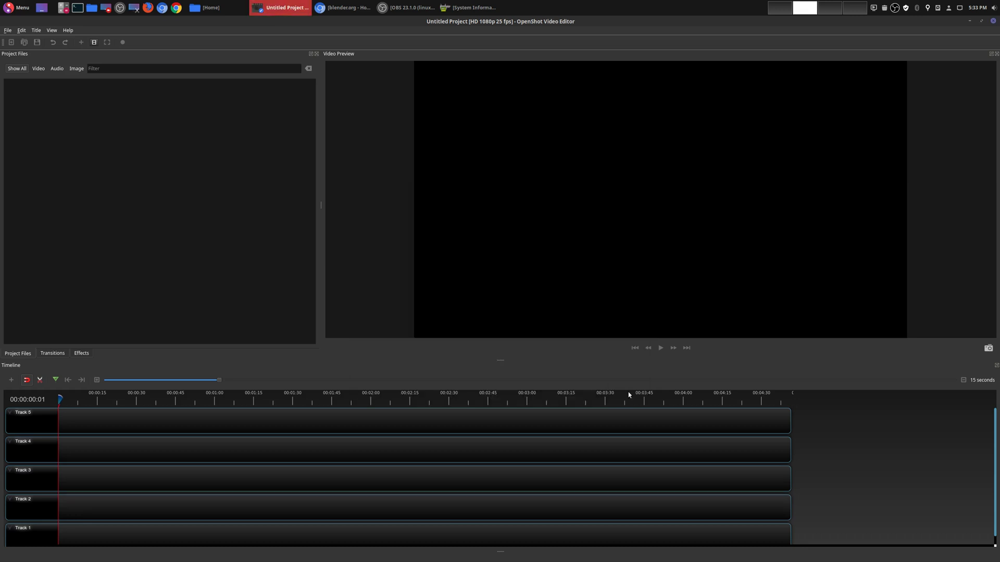
Review the Blender command setting in Preferences and close it unchanged
left_click(26, 32)
left_click(49, 69)
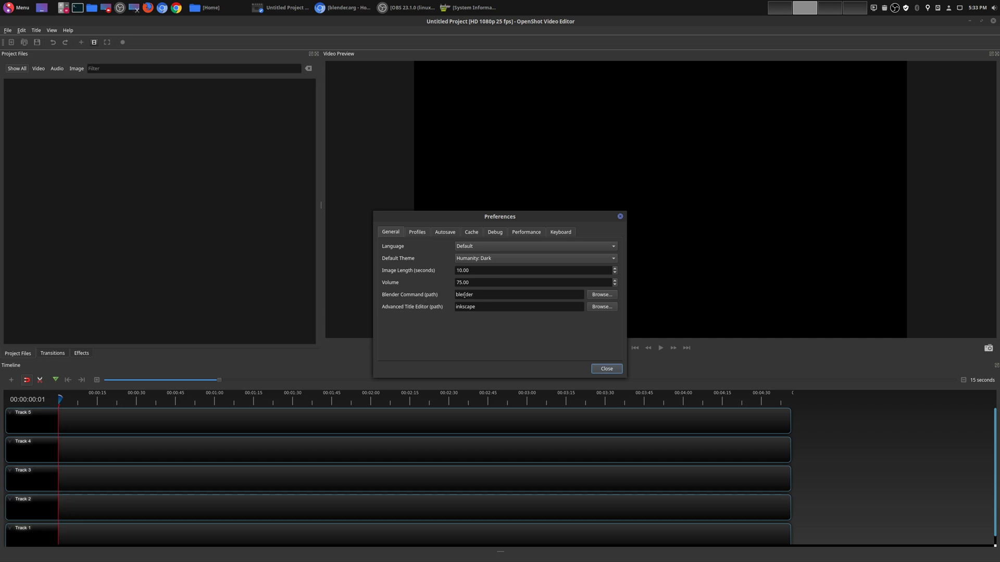
left_click(606, 369)
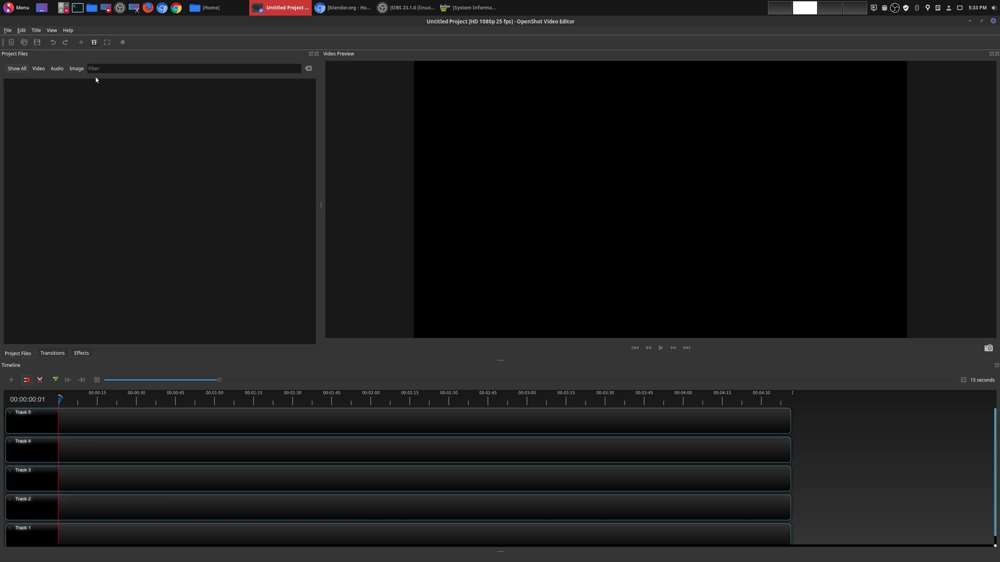
Confirm OpenShot version 2.4.4 in About OpenShot, then show the desktop
left_click(66, 29)
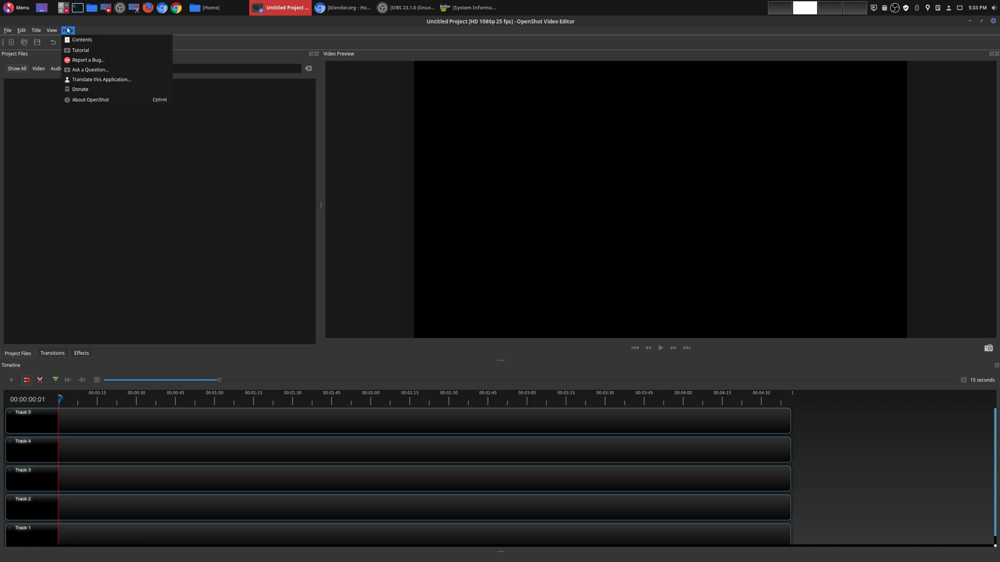
left_click(92, 97)
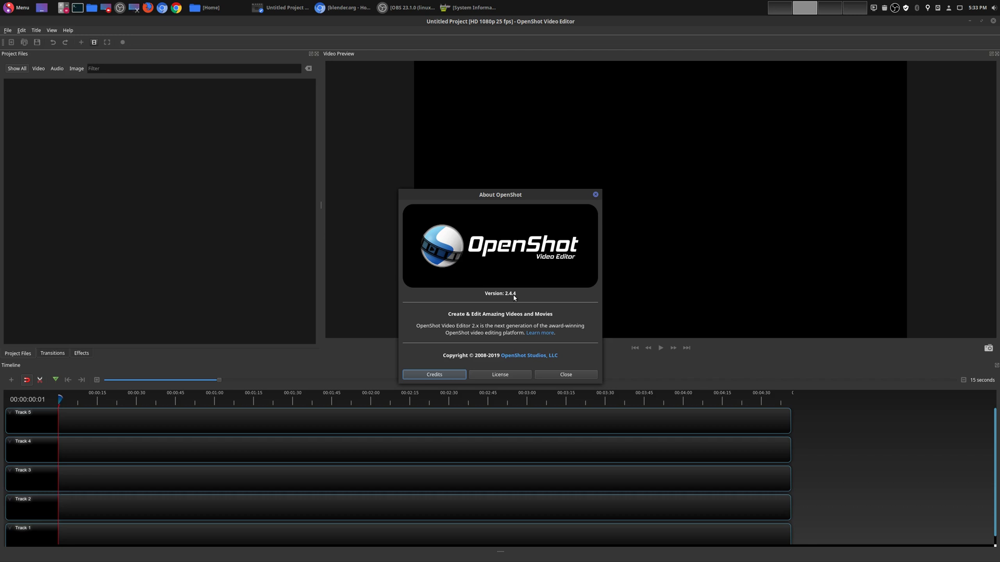
left_click(580, 373)
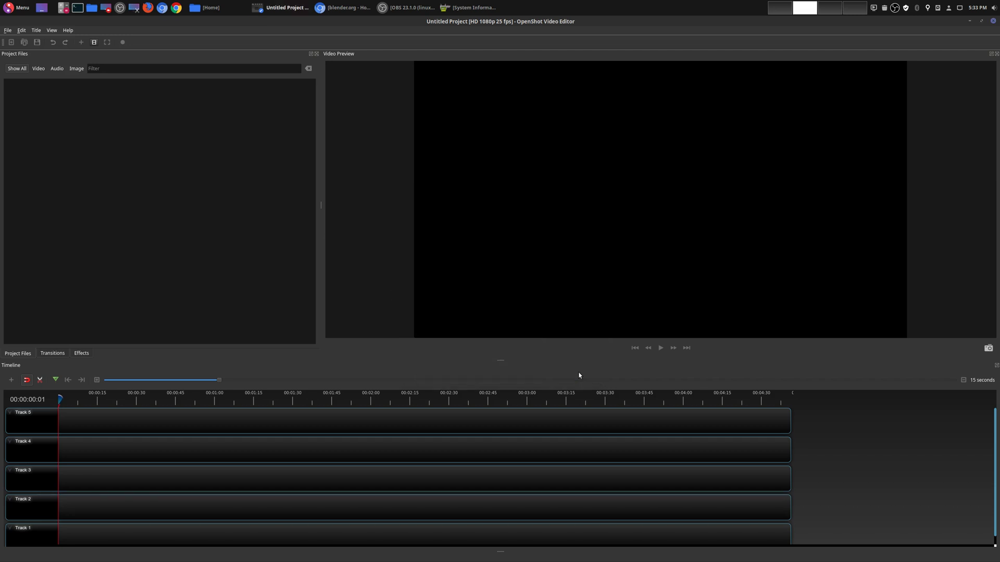
left_click(42, 8)
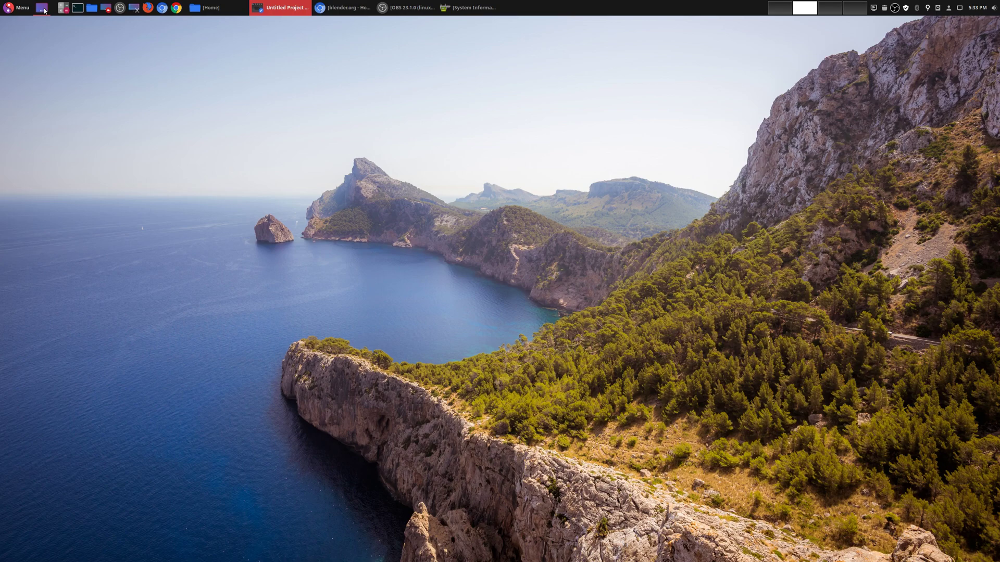
left_click(471, 9)
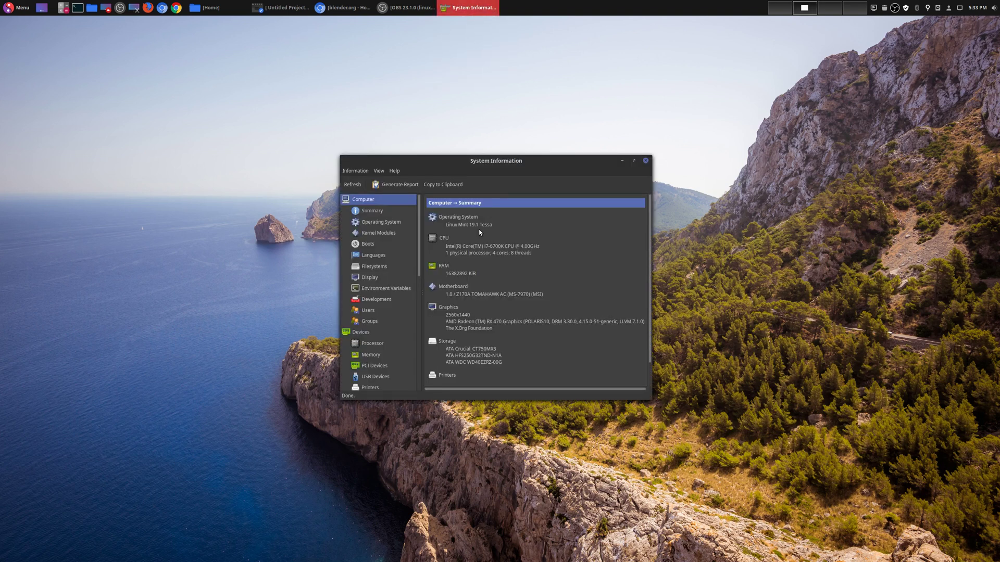
left_click(622, 162)
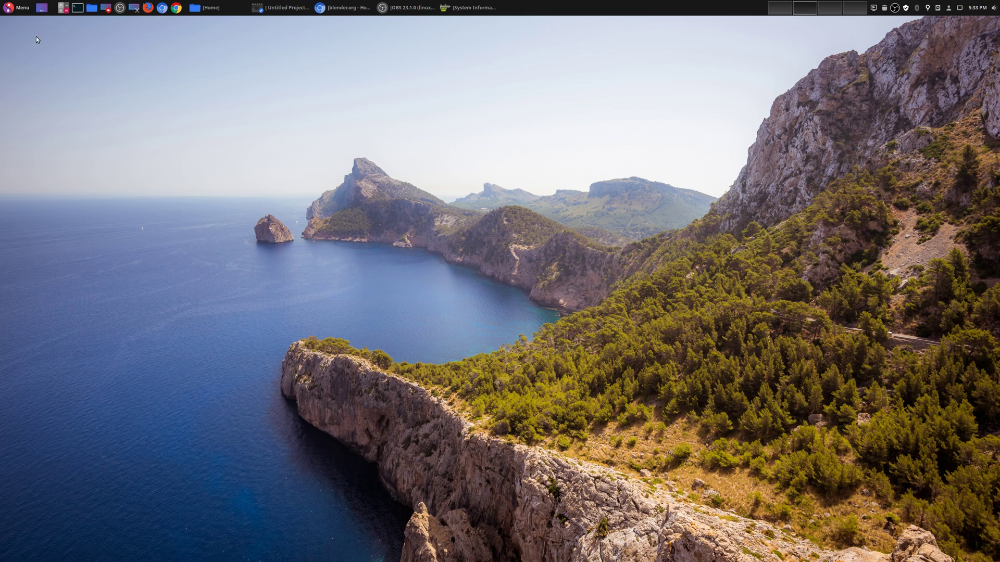
Launch Software Manager from the menu and search for 'blender'
left_click(18, 7)
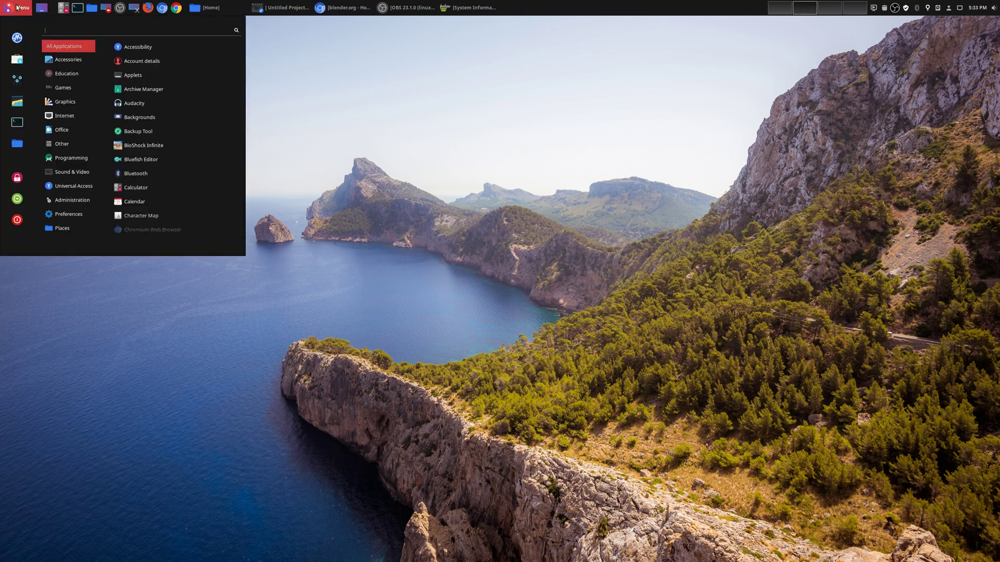
mouse_move(77, 203)
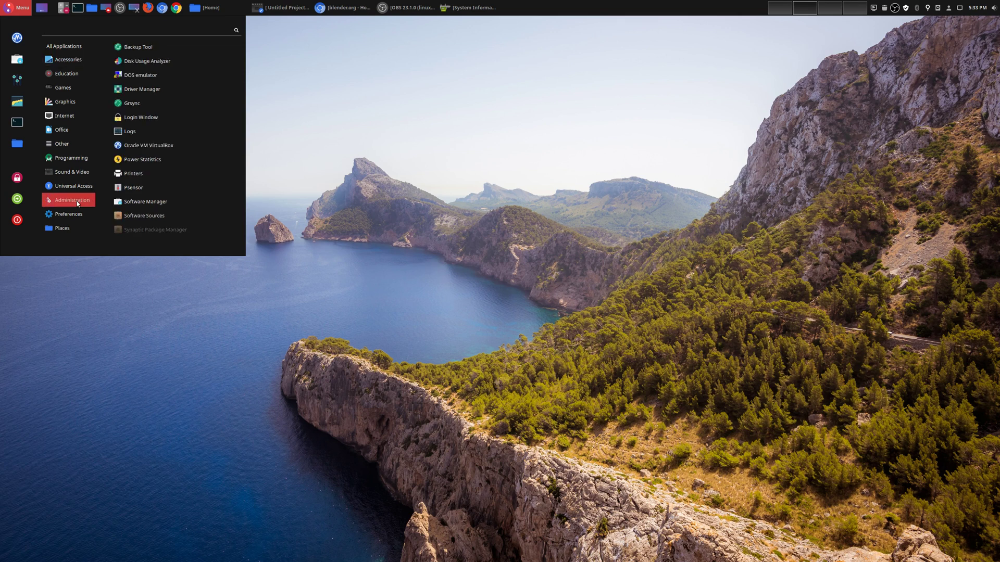
left_click(154, 204)
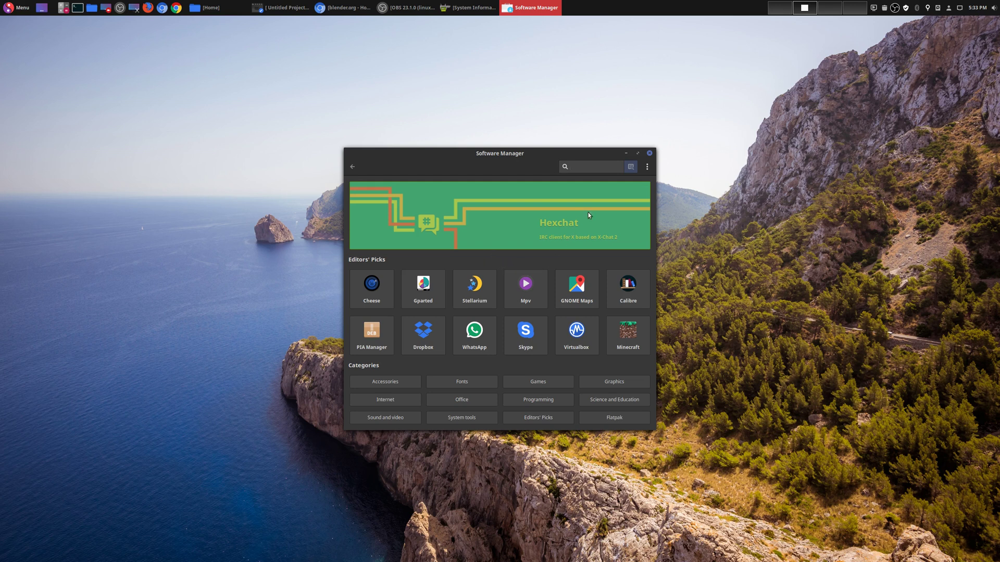
type("blender")
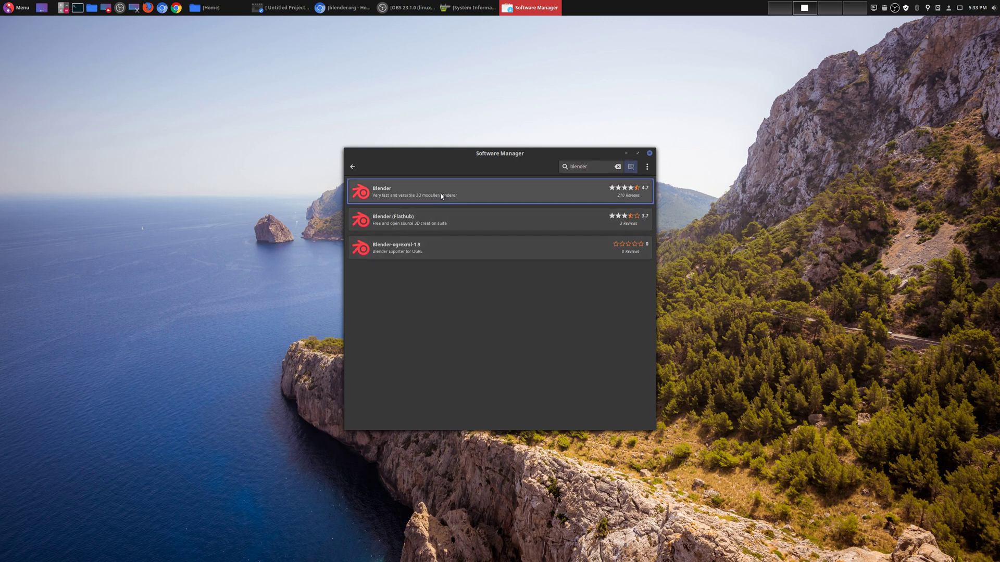
Open the Blender 2.79 package page and begin installing it
left_click(441, 195)
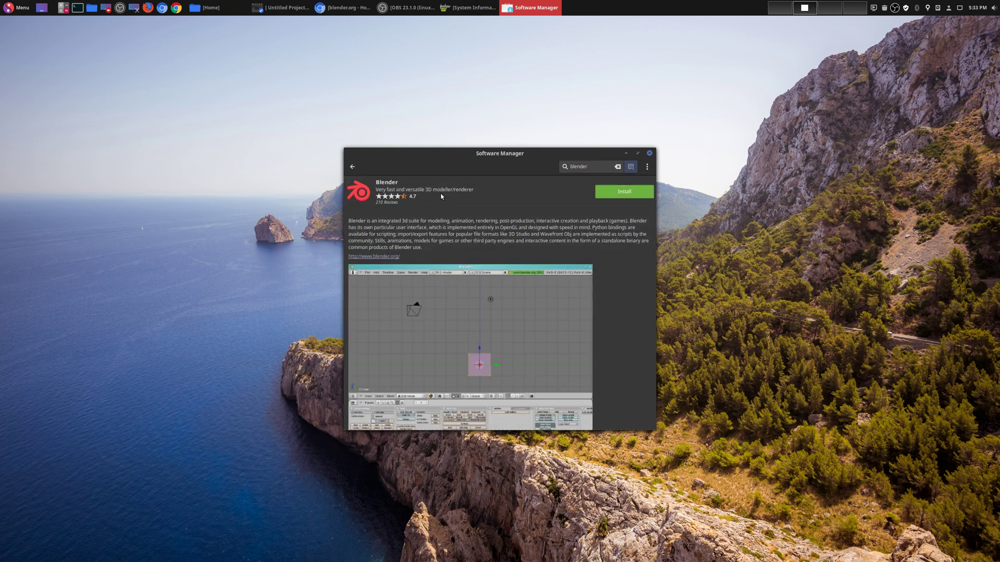
scroll(604, 273, "down", 5)
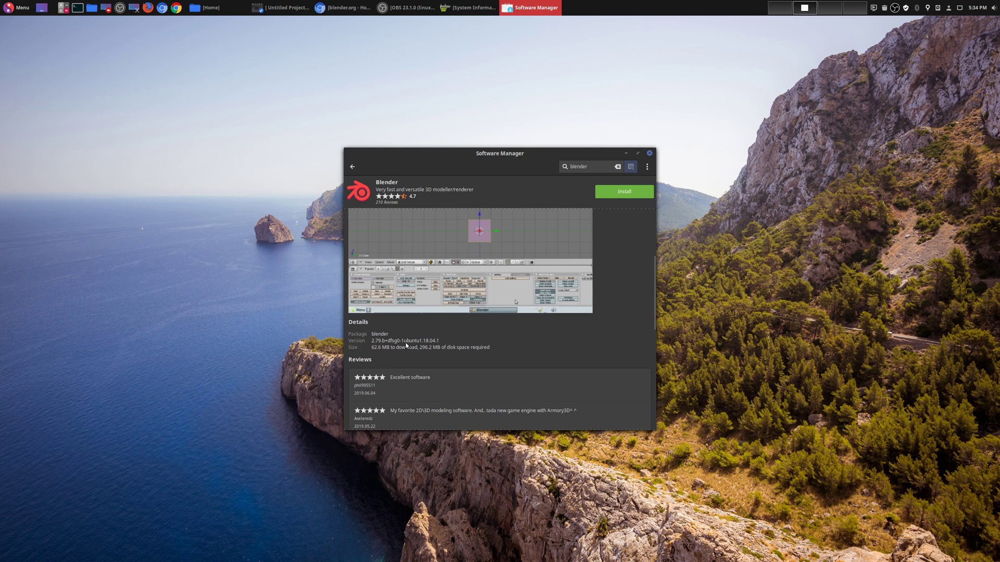
left_click(347, 9)
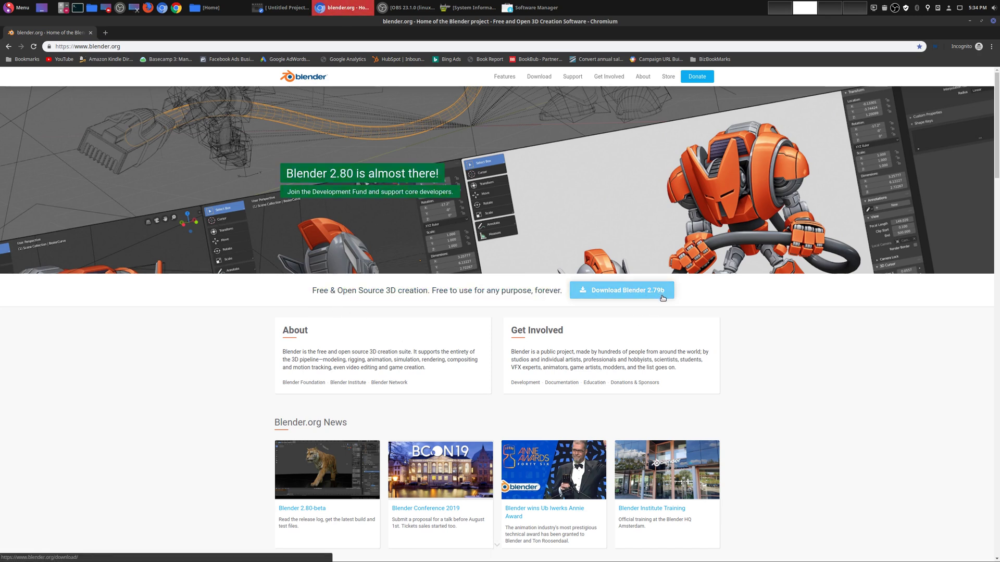
left_click(969, 21)
left_click(623, 193)
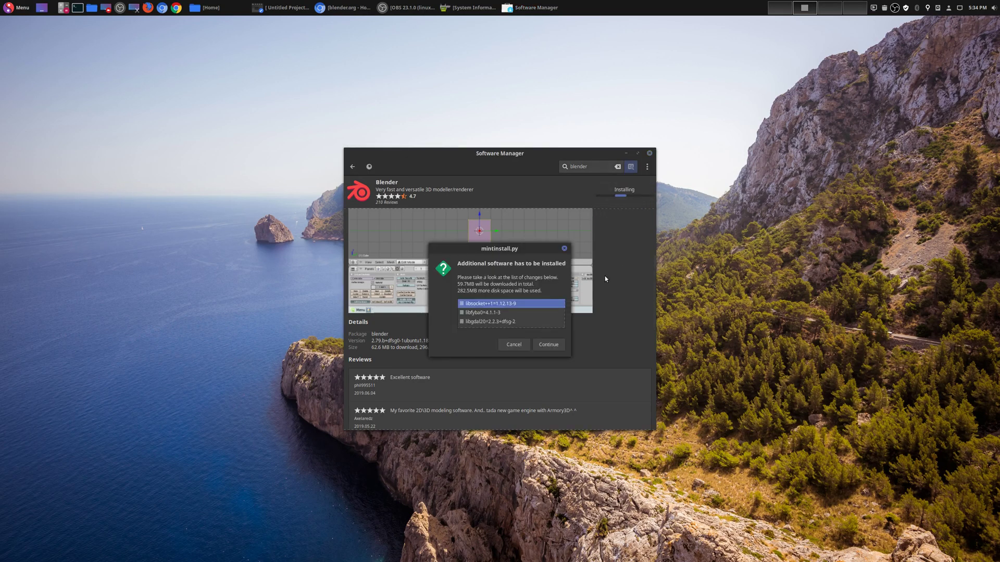
Accept the 59.7 MB of extra required packages and authenticate with the account password to install Blender
left_click(547, 344)
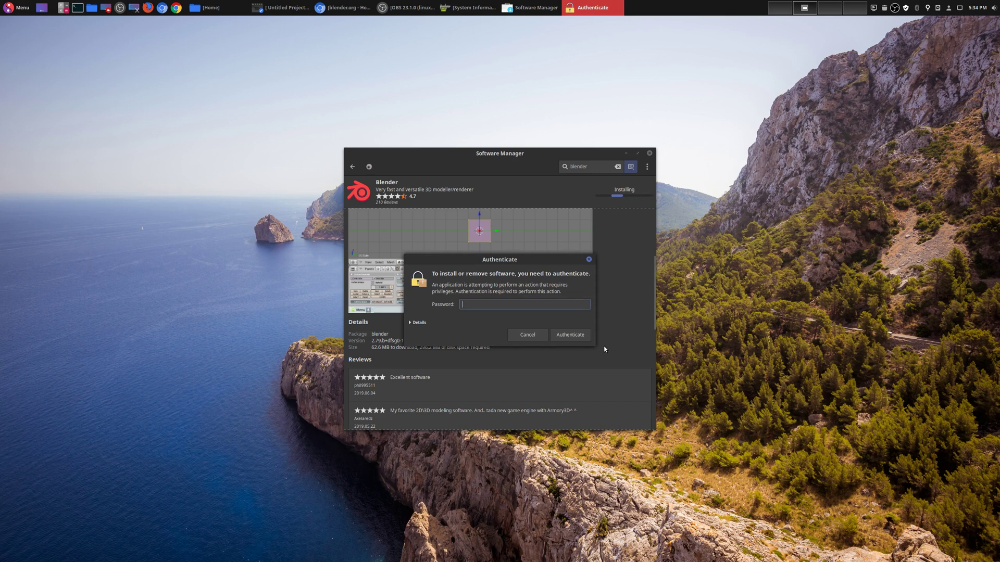
type("•••••••")
key("Return")
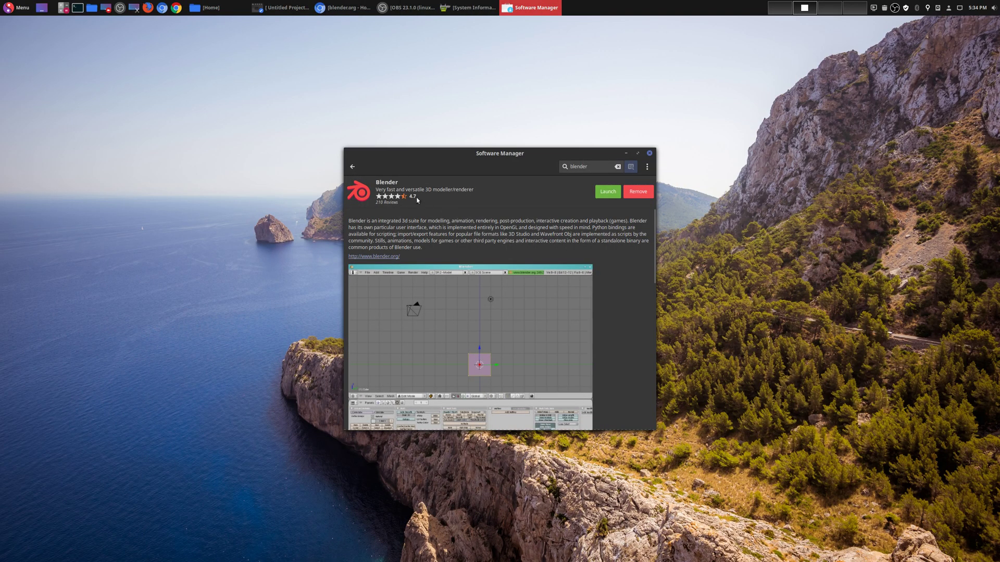
left_click_drag(451, 158, 499, 150)
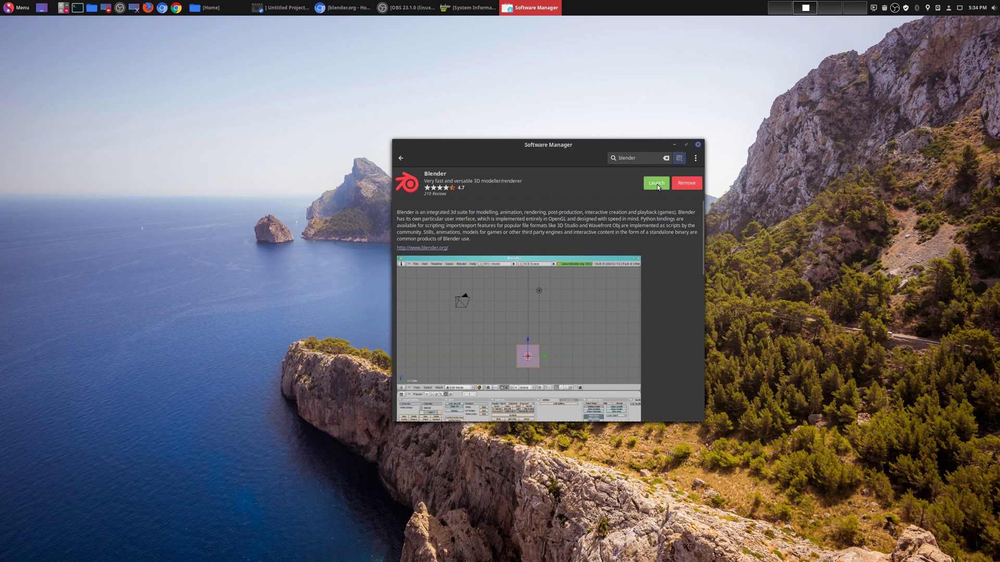
Launch Blender 2.79 from Menu > Graphics, then minimize it and close Software Manager
left_click(13, 5)
mouse_move(62, 103)
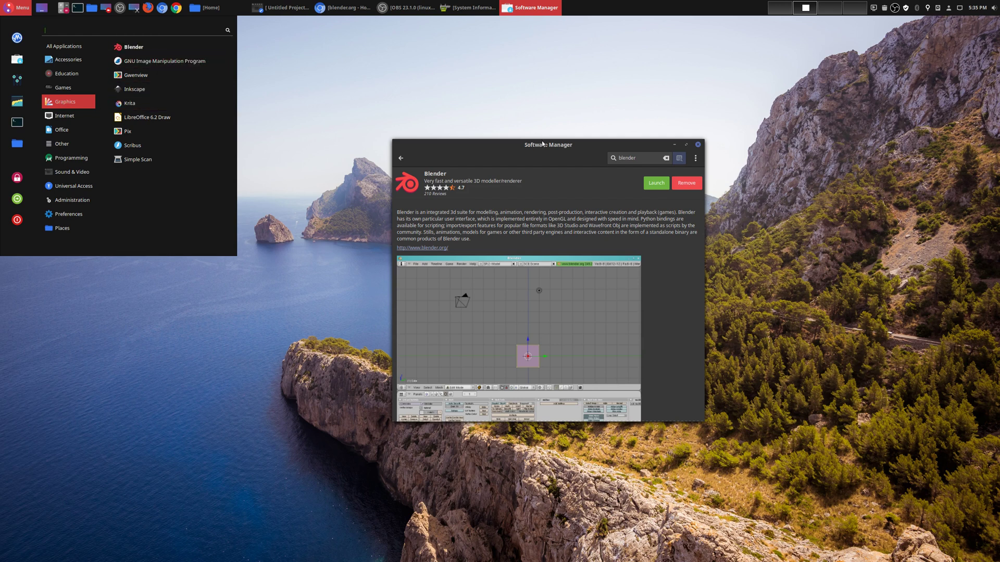
left_click(660, 185)
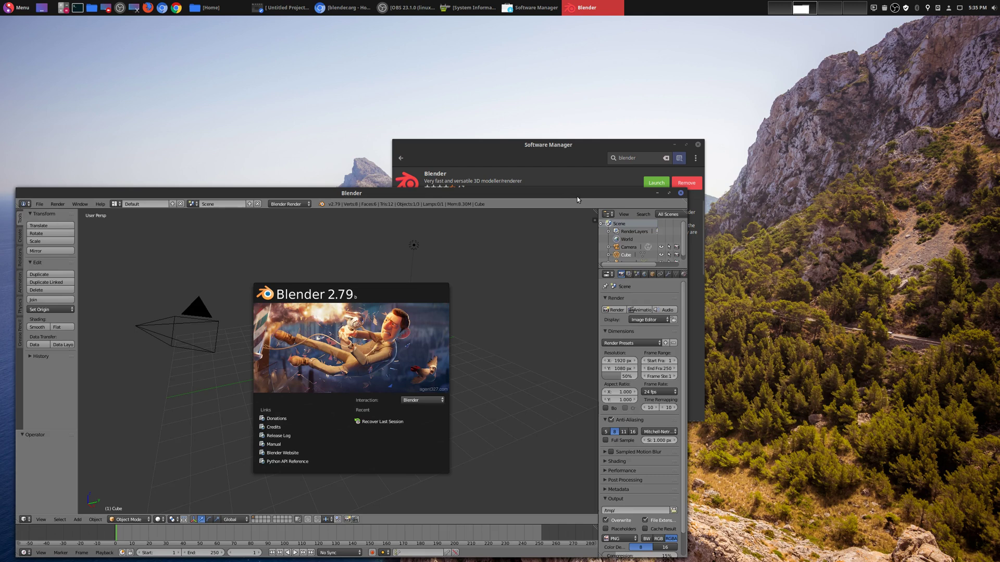
left_click_drag(567, 193, 634, 72)
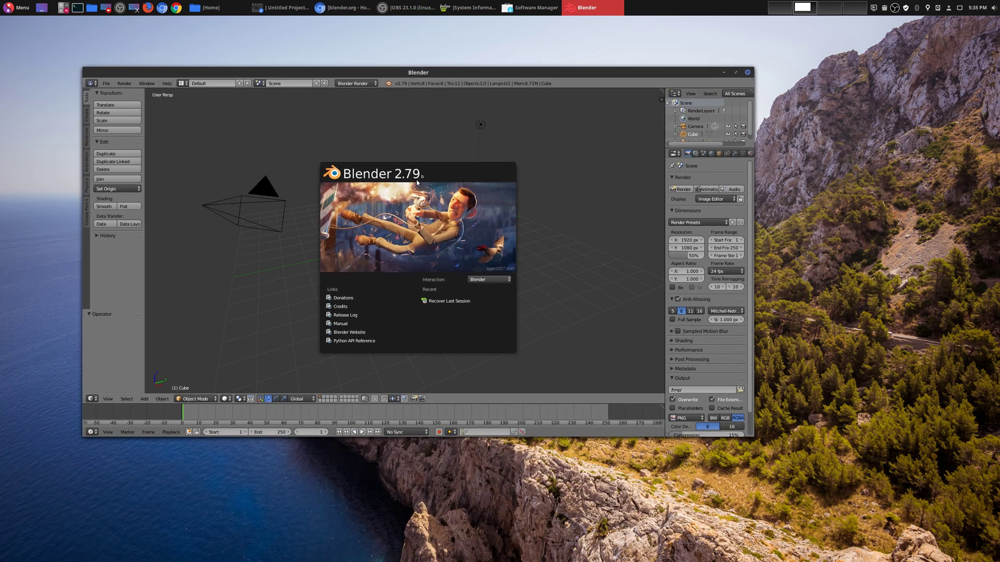
left_click(724, 72)
left_click(699, 145)
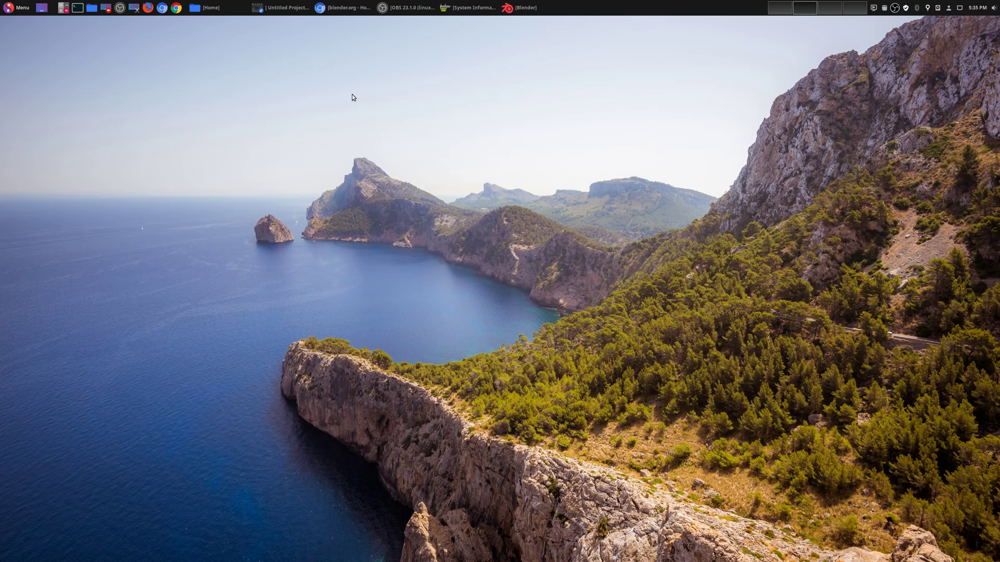
Back in OpenShot, open Title > Animated Title and preview the Space Movie template
left_click(300, 9)
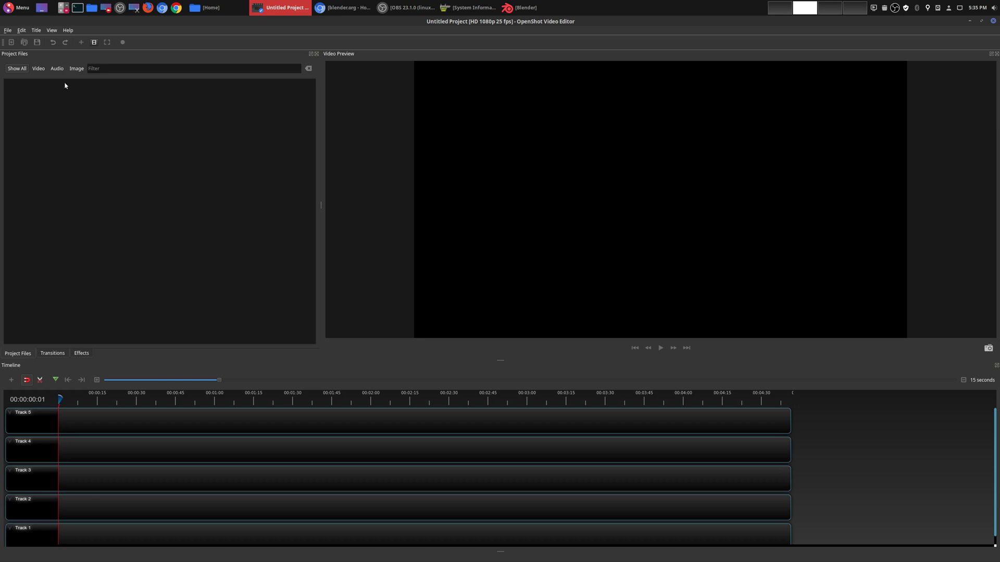
left_click(36, 30)
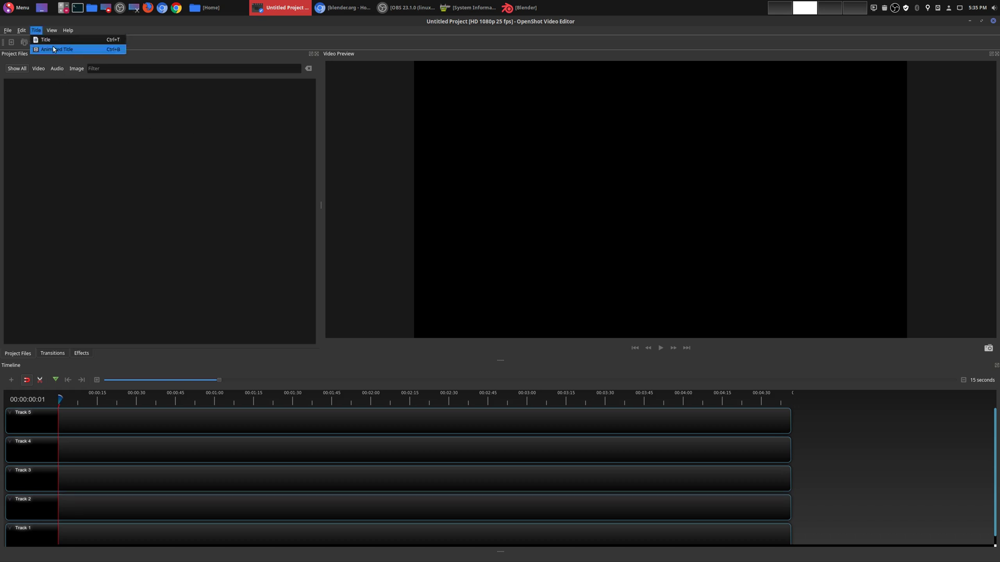
left_click(52, 49)
scroll(387, 316, "down", 3)
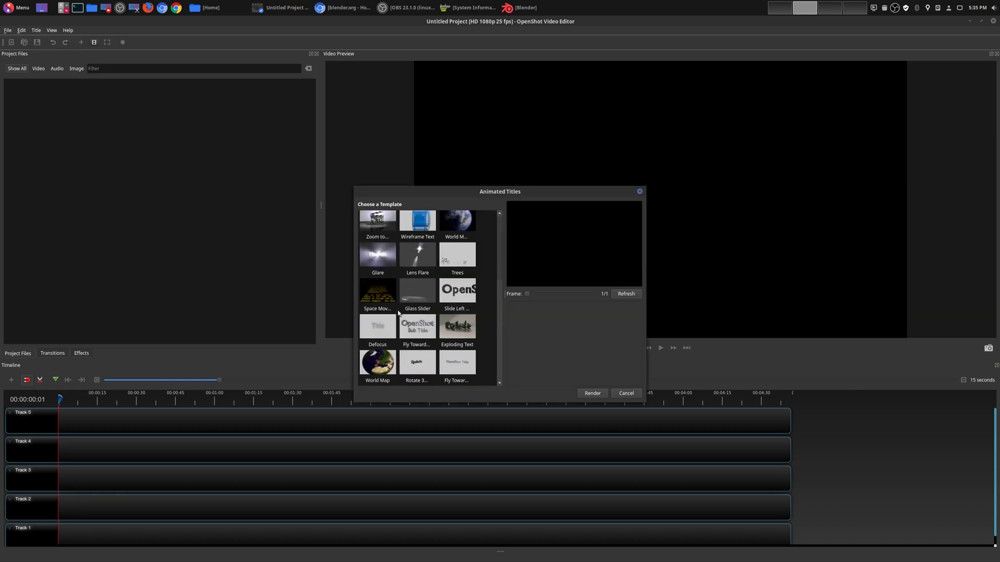
left_click(380, 299)
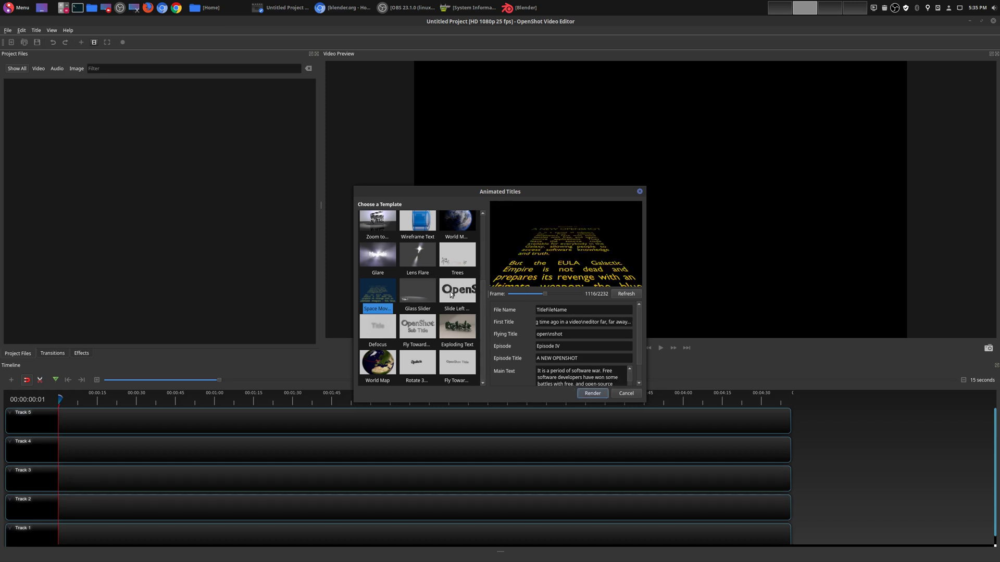
Preview the Dissolving Text and Picture Frame templates, confirming they render
scroll(428, 286, "up", 3)
left_click(371, 229)
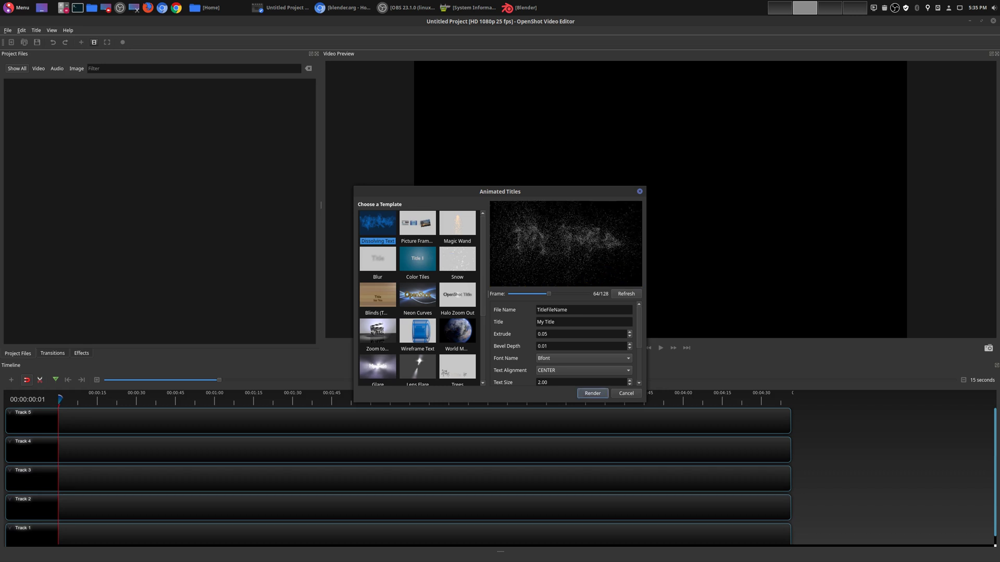
left_click(417, 224)
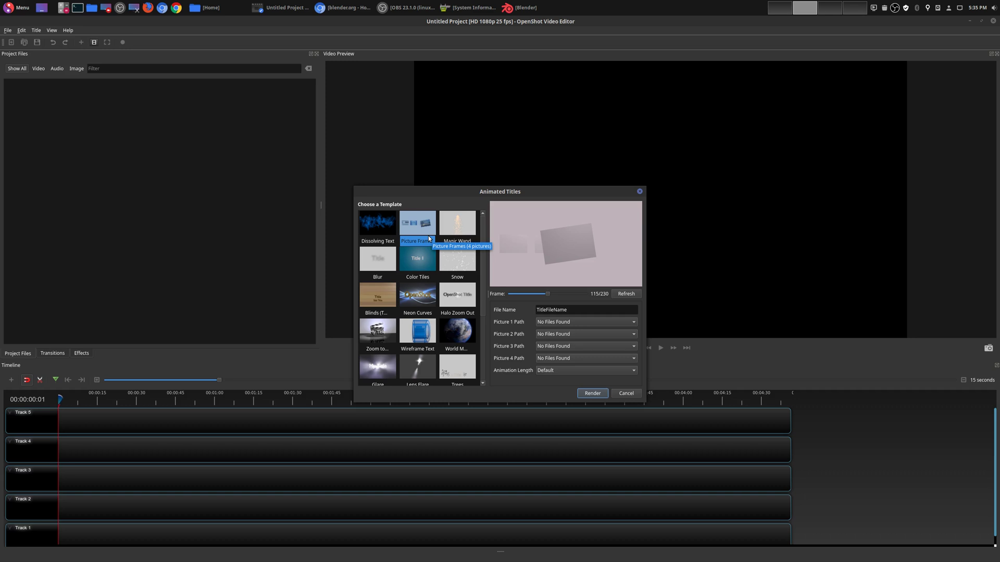
Minimize the System Information window and cancel the Animated Titles dialog
left_click(471, 8)
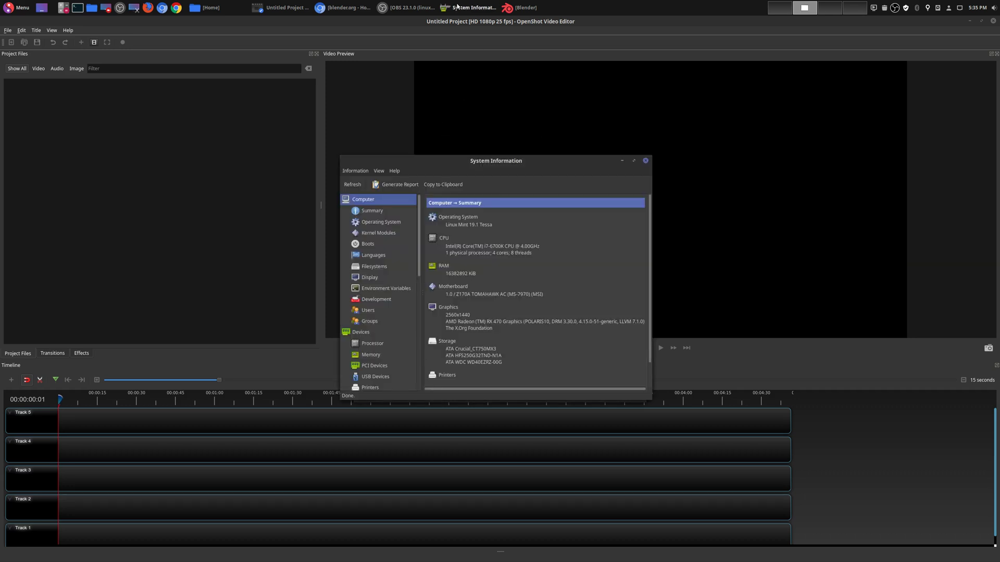
left_click(622, 161)
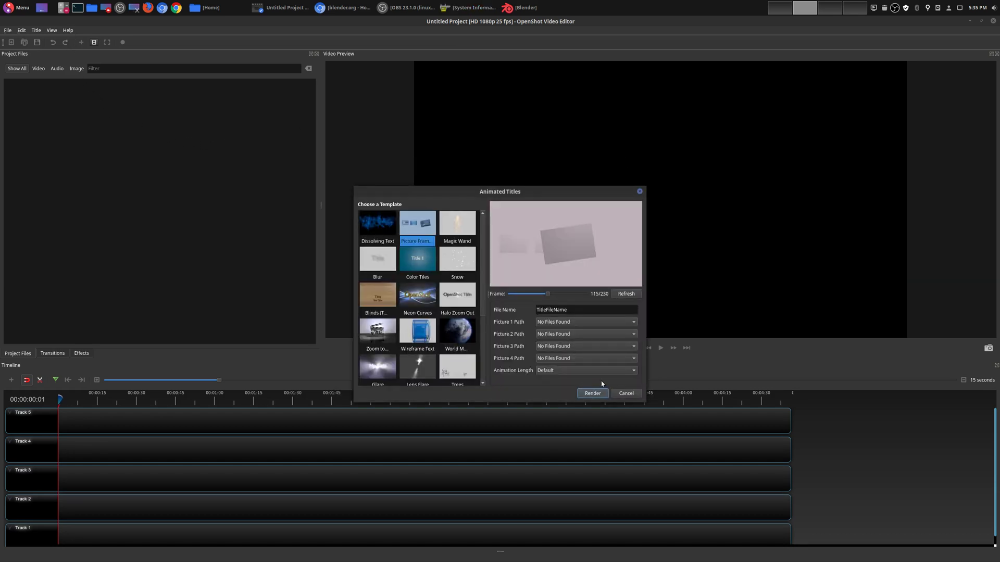
left_click(626, 393)
Confirm version 2.4.4 in About OpenShot, then reopen Animated Titles with Ctrl+Shift+T
left_click(68, 30)
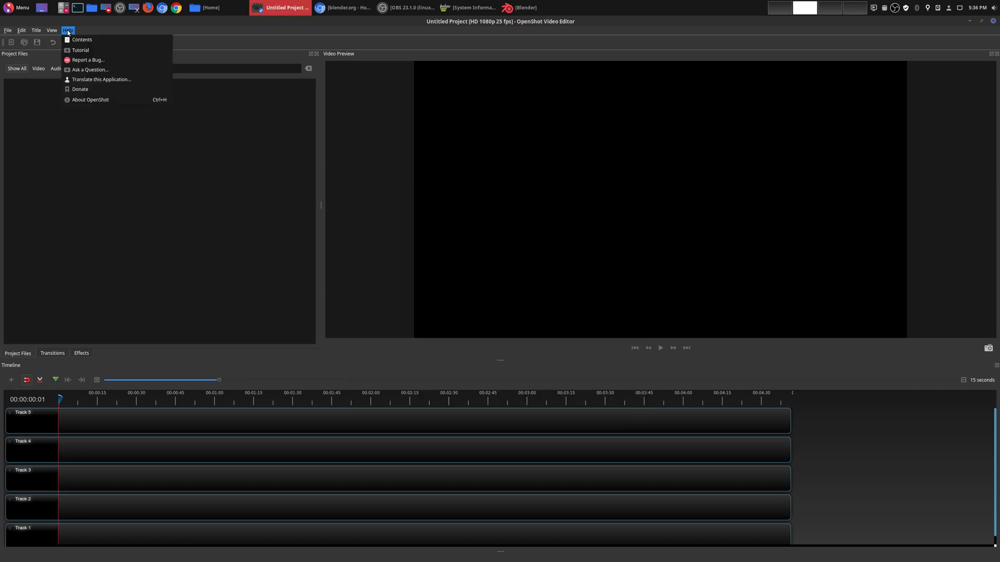
left_click(91, 99)
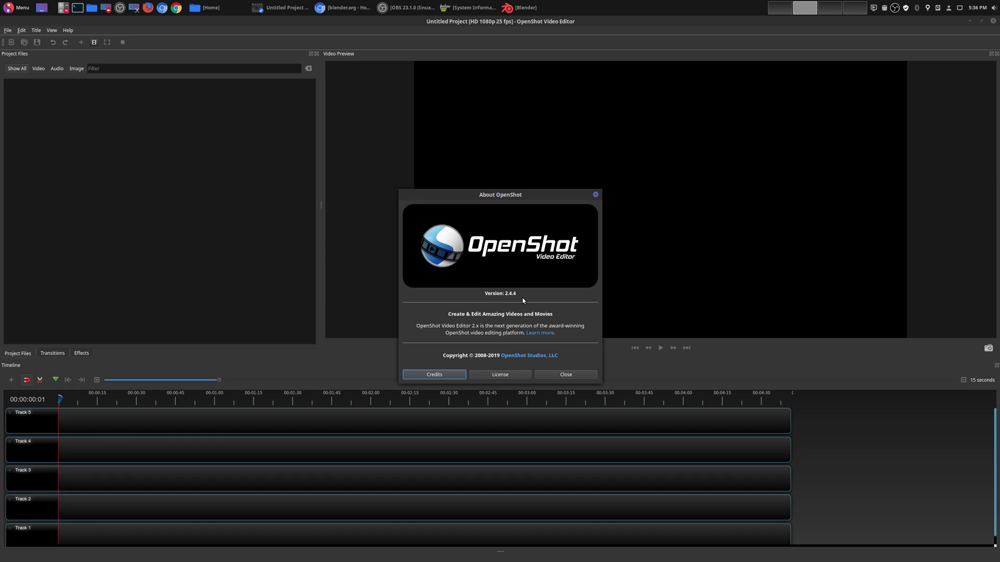
left_click(573, 376)
key("ctrl+shift+t")
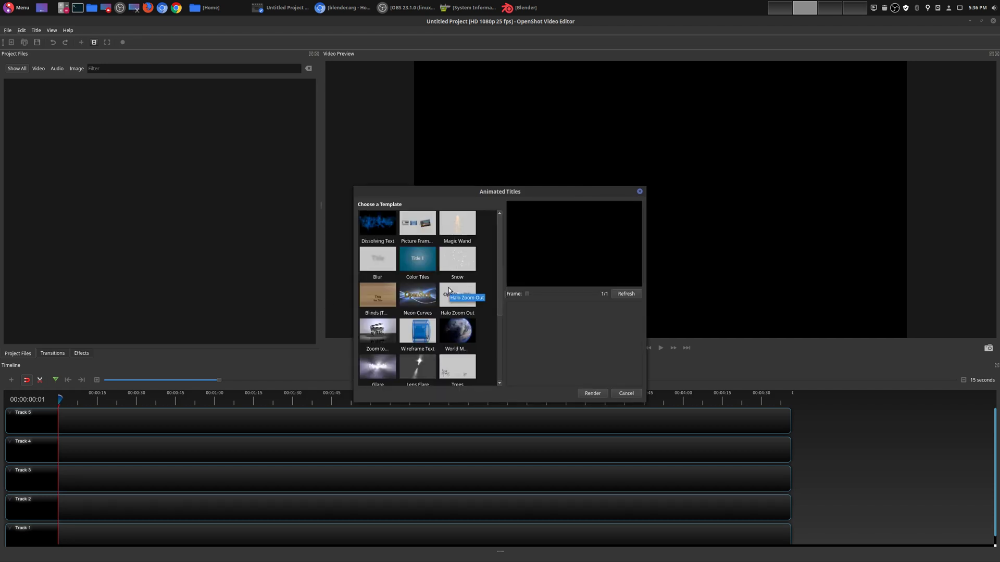